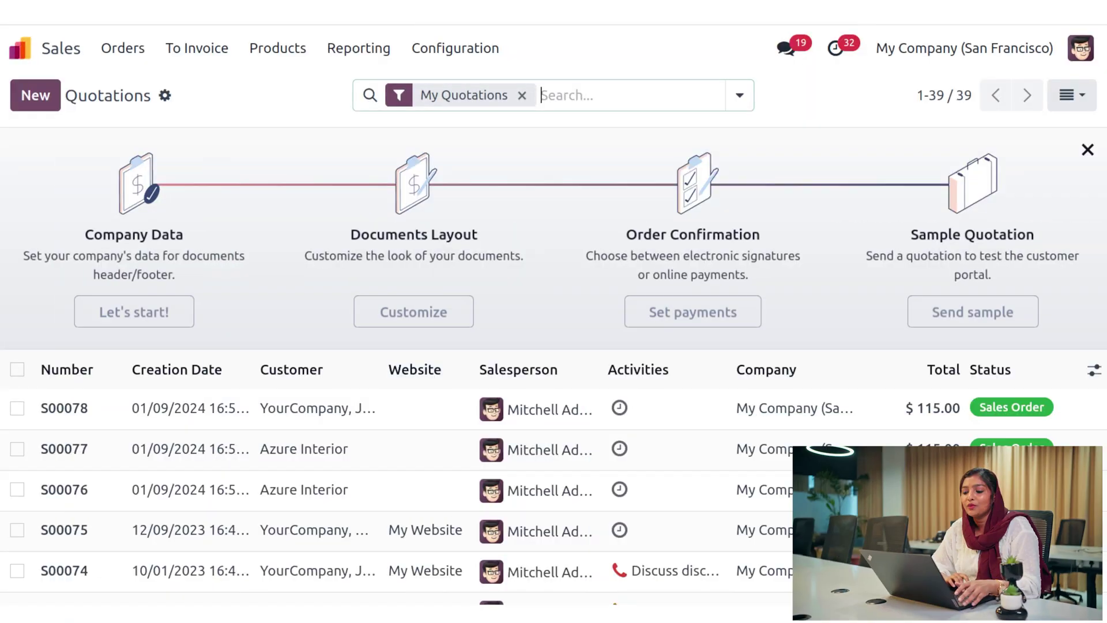
Open the DIY Furniture Course product form from the Products list to review its Course settings
{"action": "left_click", "coordinate": [277, 47]}
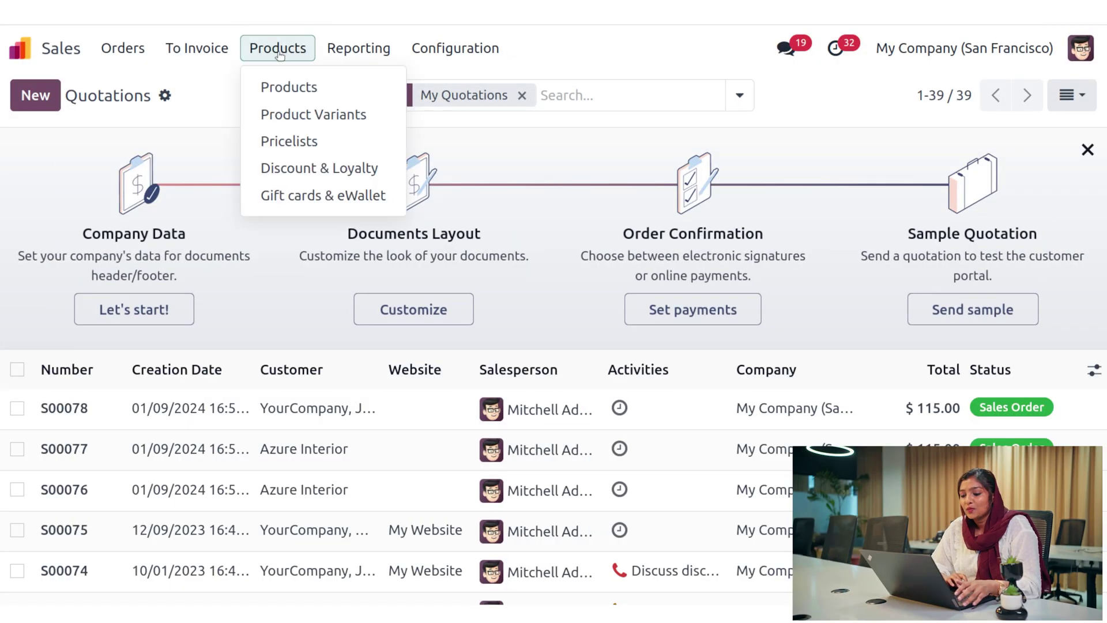
{"action": "left_click", "coordinate": [289, 86]}
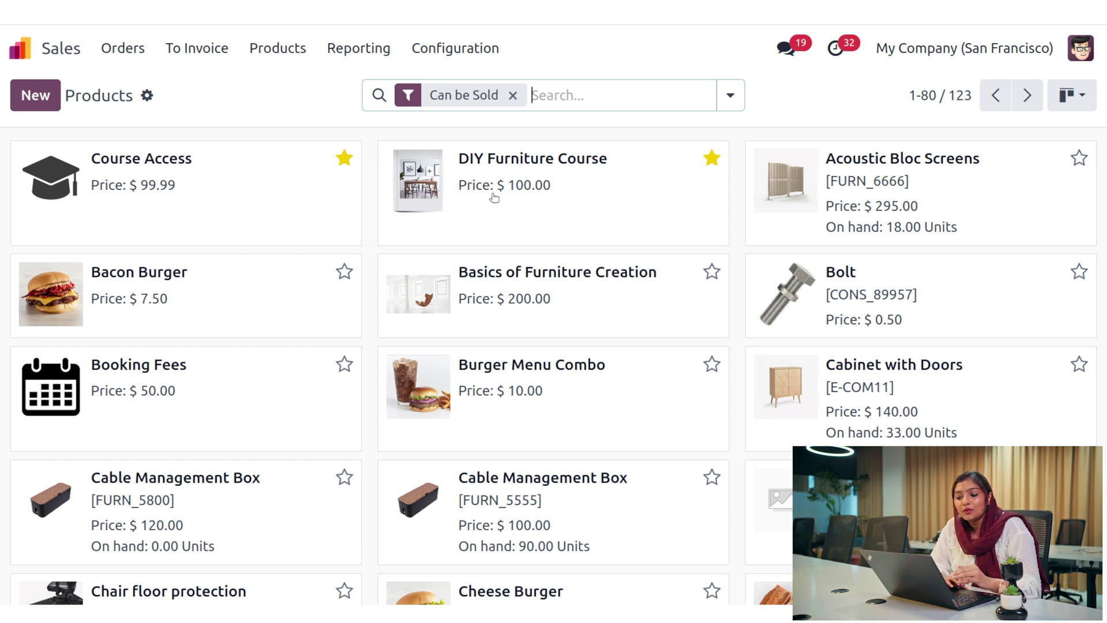
{"action": "left_click", "coordinate": [494, 197]}
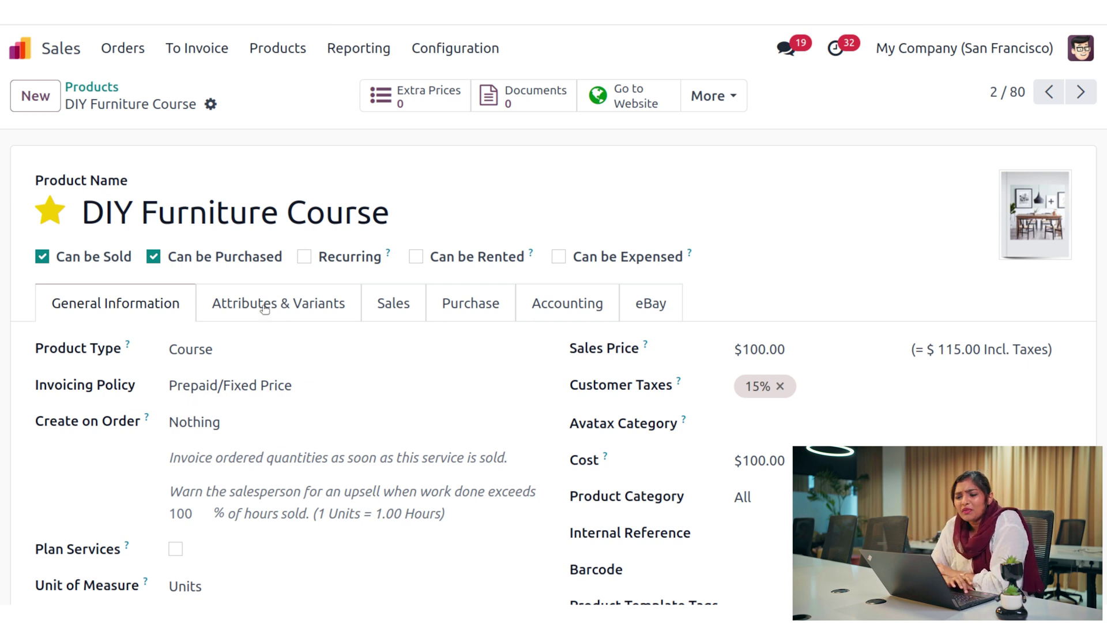
Start a new quotation for customer YourCompany, Joel Willis
{"action": "left_click", "coordinate": [112, 46]}
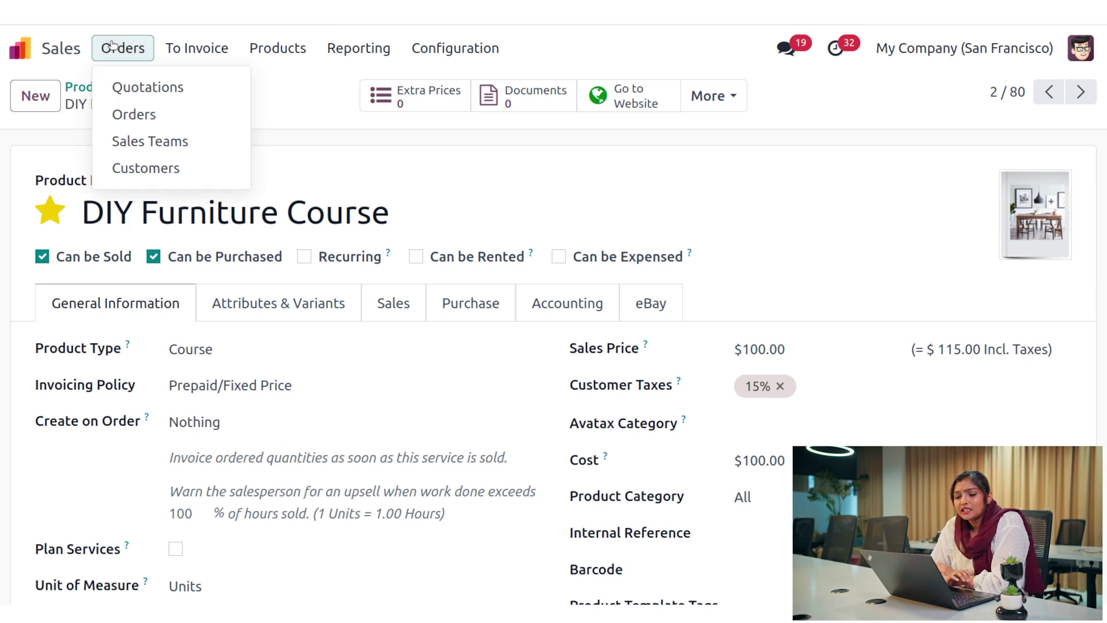
{"action": "left_click", "coordinate": [147, 87]}
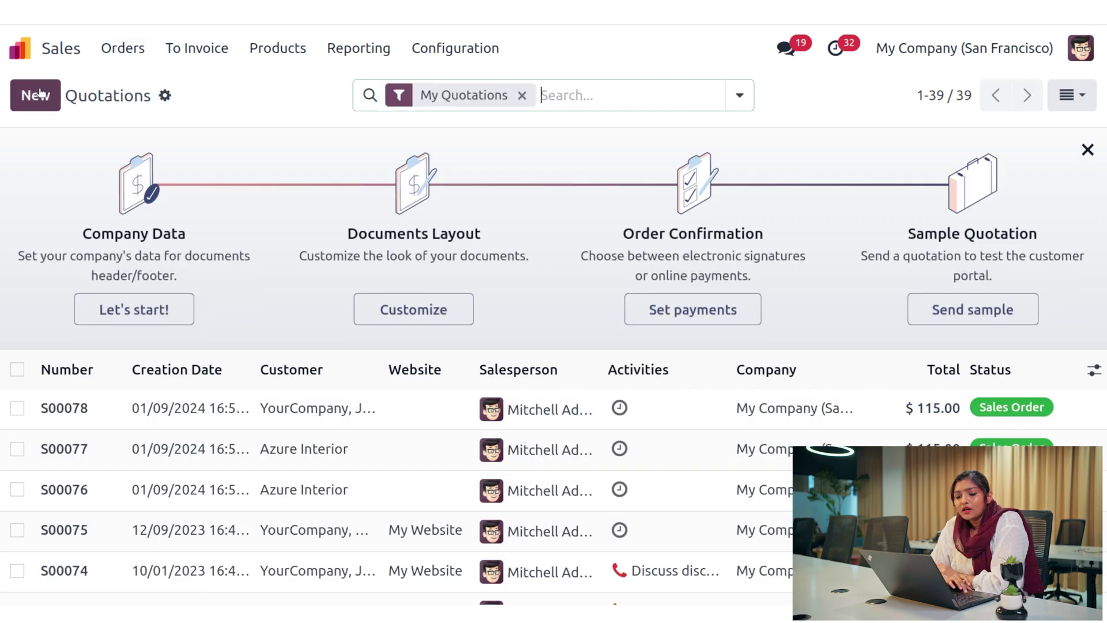
{"action": "left_click", "coordinate": [36, 95]}
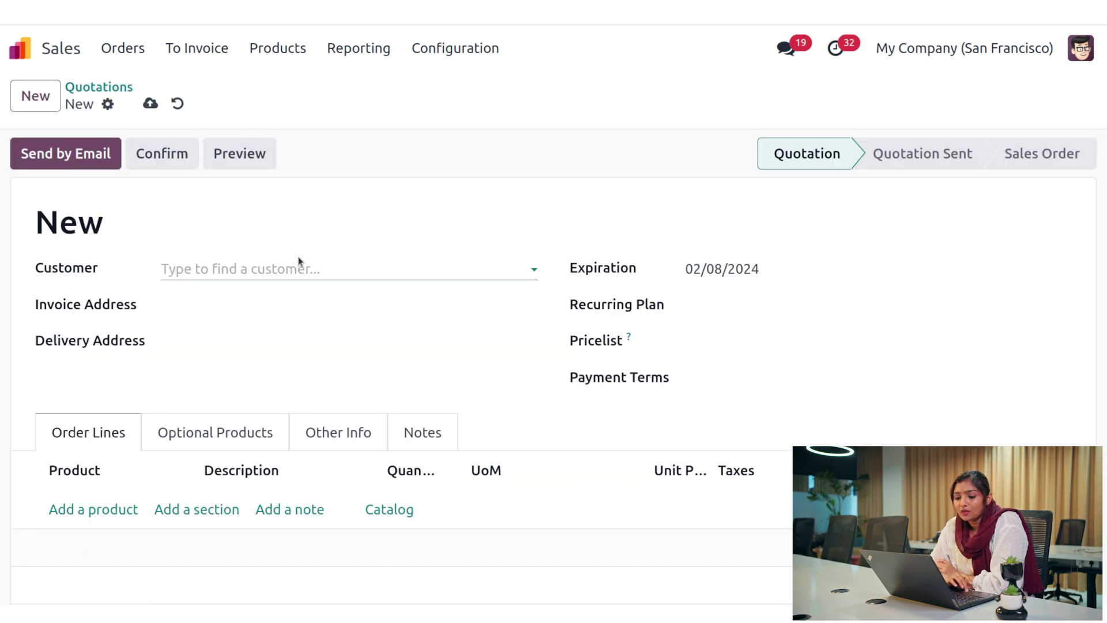
{"action": "left_click", "coordinate": [297, 268]}
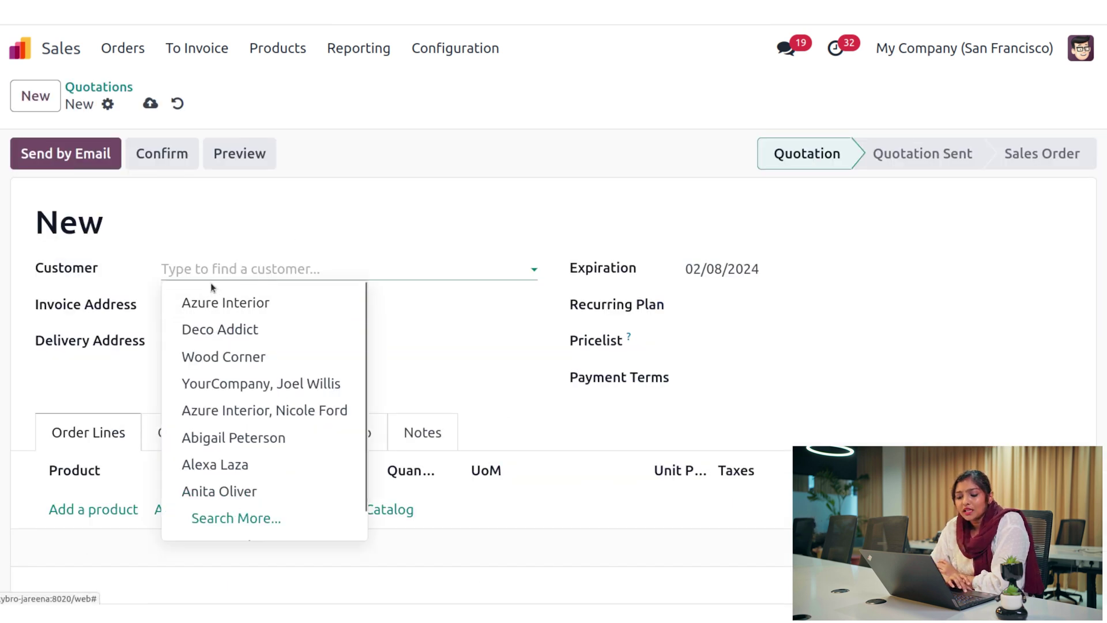
{"action": "type", "text": "joel"}
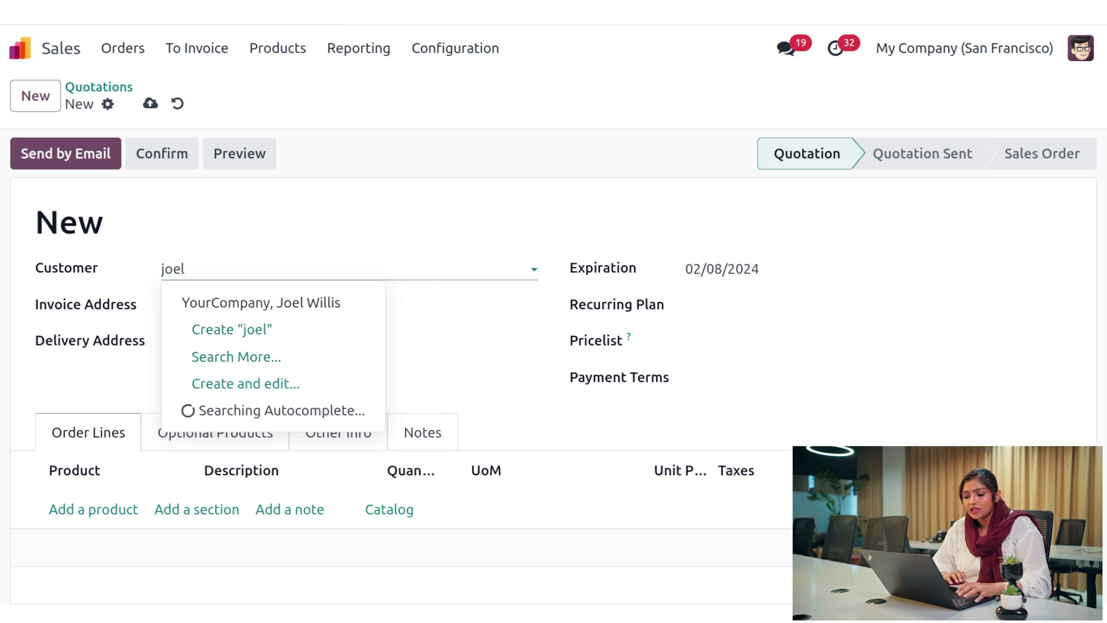
{"action": "left_click", "coordinate": [217, 304]}
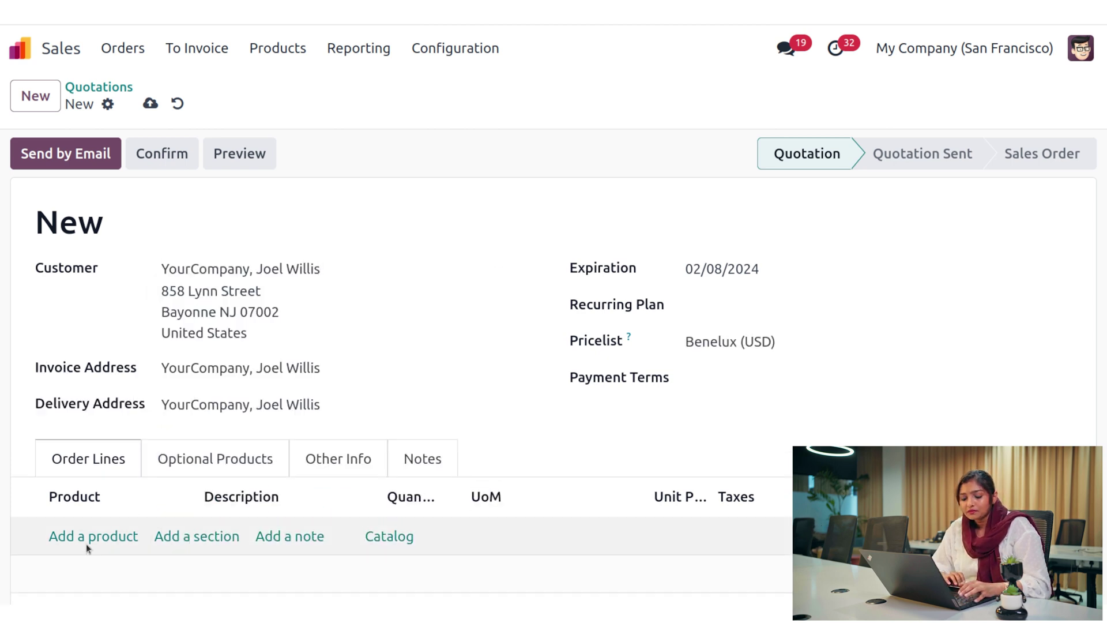
Add a DIY Furniture Course line, save the quotation as S00079, and confirm it
{"action": "left_click", "coordinate": [86, 538]}
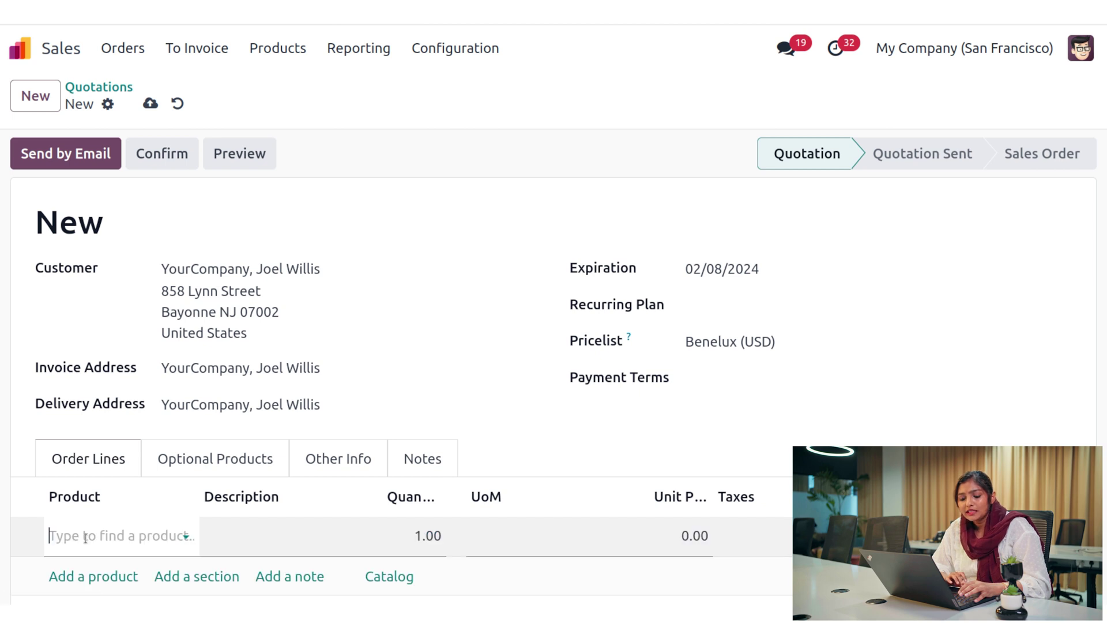
{"action": "left_click", "coordinate": [86, 537]}
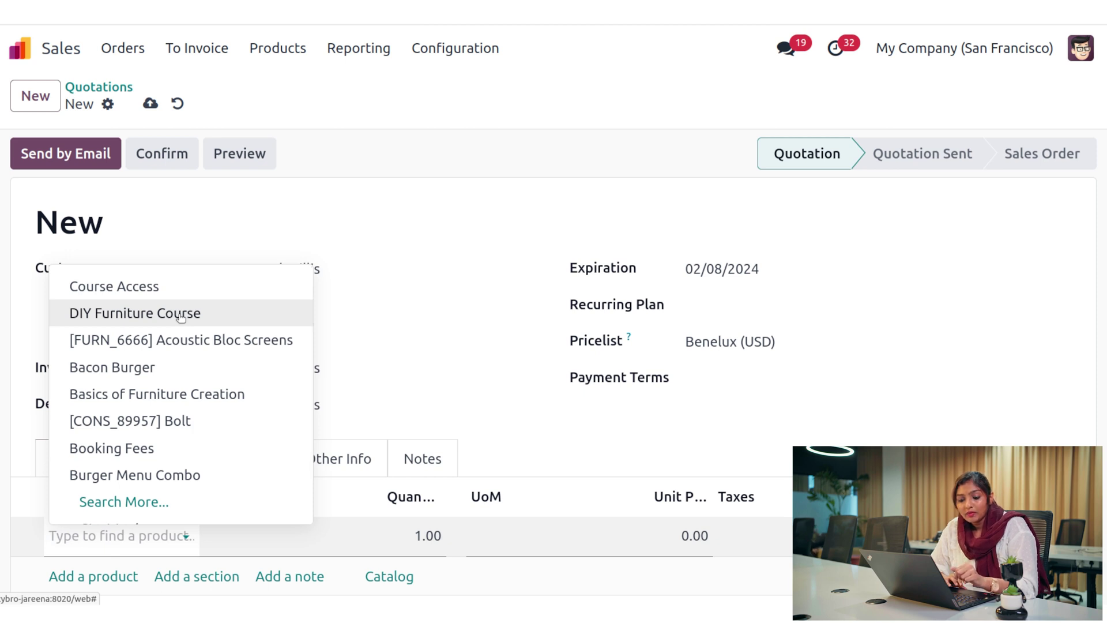
{"action": "left_click", "coordinate": [182, 315]}
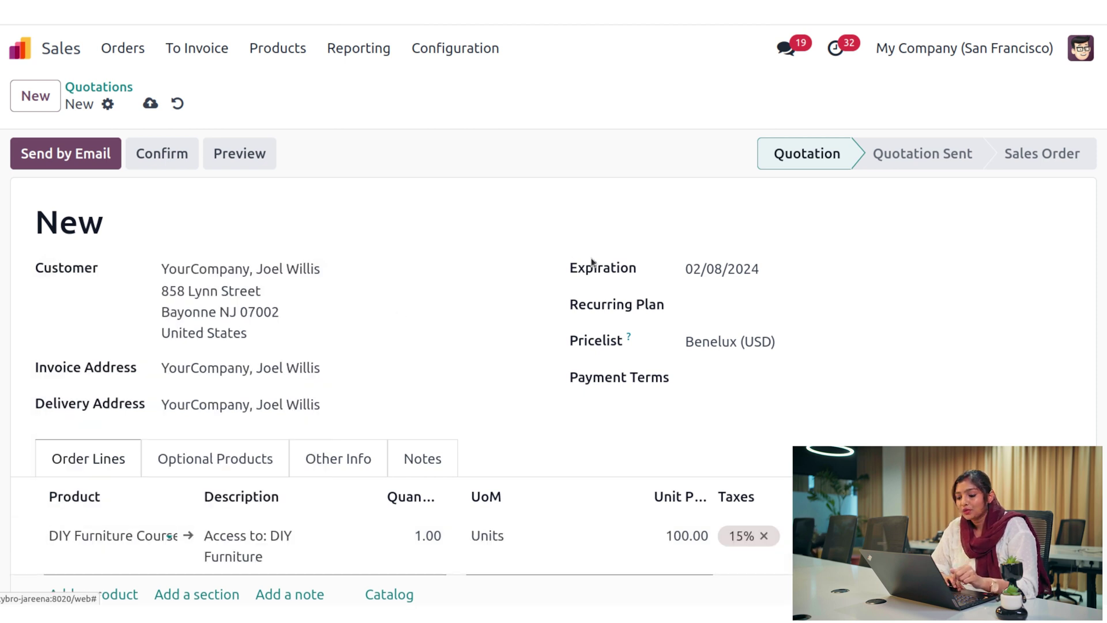
{"action": "left_click", "coordinate": [149, 104]}
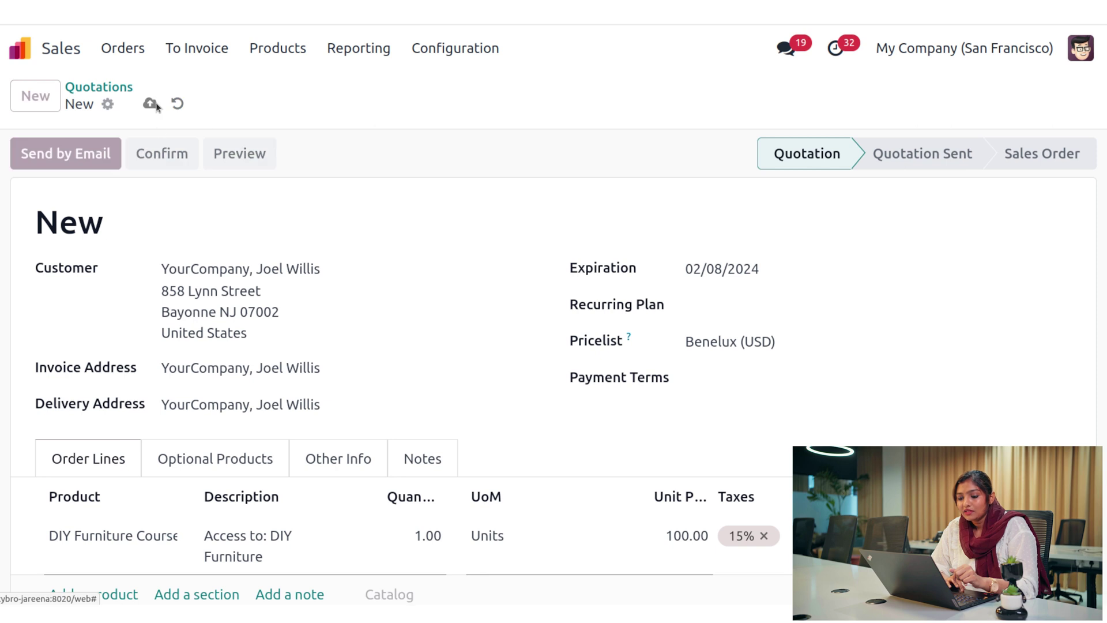
{"action": "left_click", "coordinate": [164, 148]}
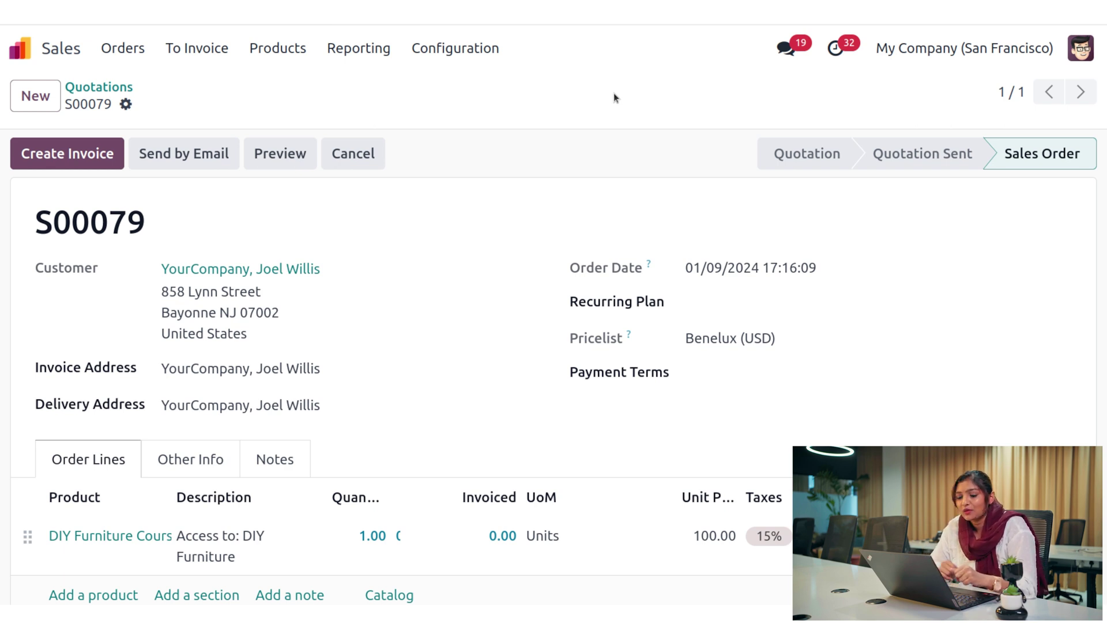
Create and post regular invoice INV/2024/00013, then register its $115.00 Bank payment
{"action": "left_click", "coordinate": [81, 158]}
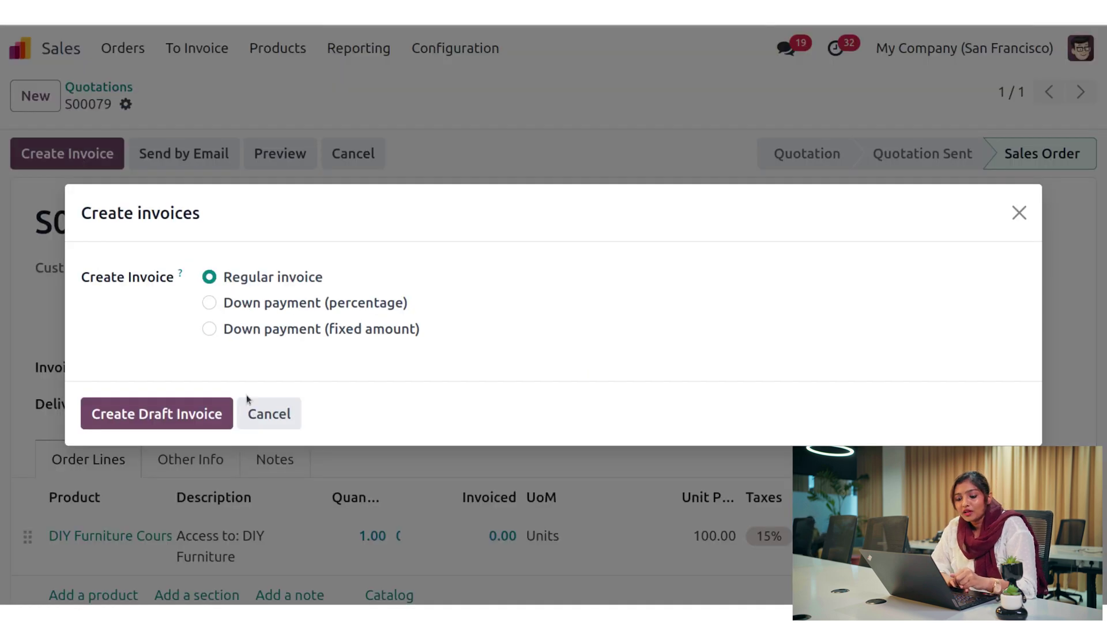
{"action": "left_click", "coordinate": [157, 413]}
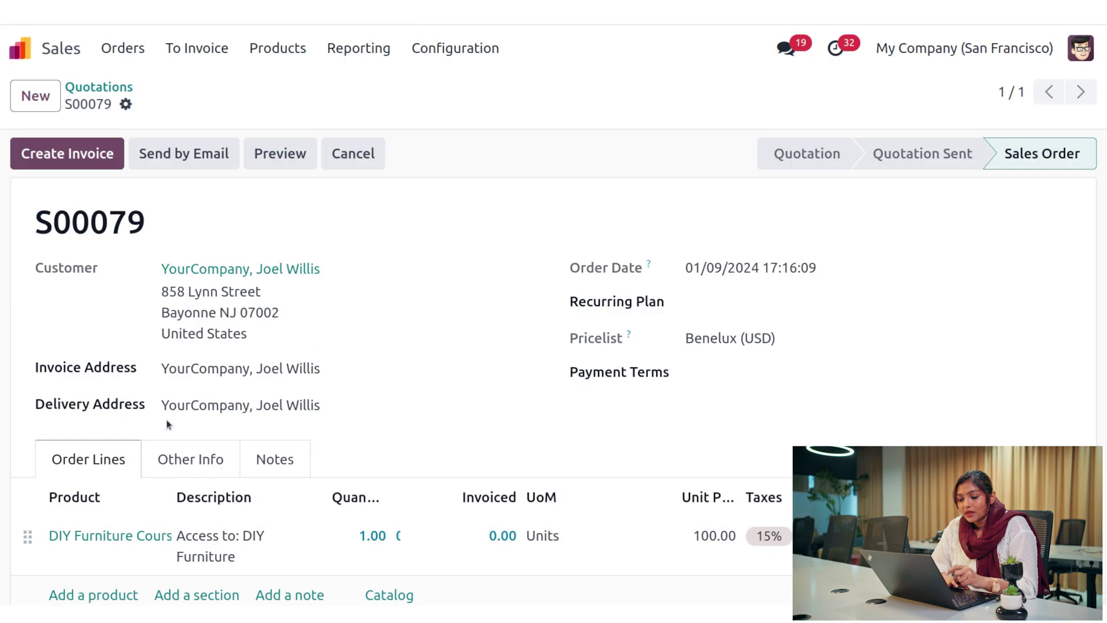
{"action": "left_click", "coordinate": [58, 159]}
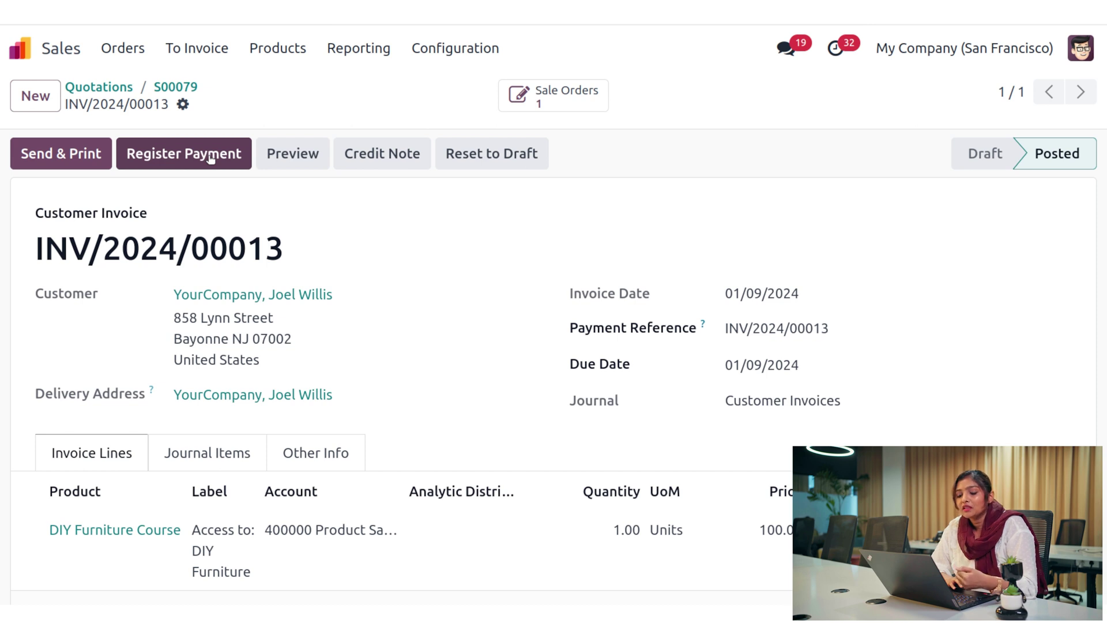
{"action": "left_click", "coordinate": [211, 159]}
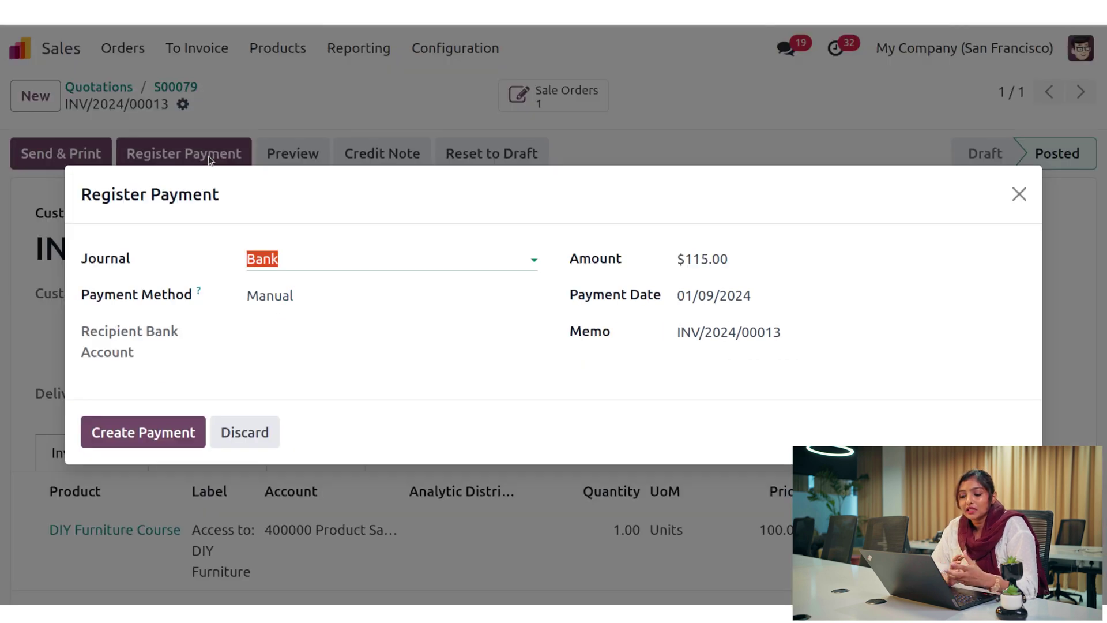
{"action": "left_click", "coordinate": [150, 431]}
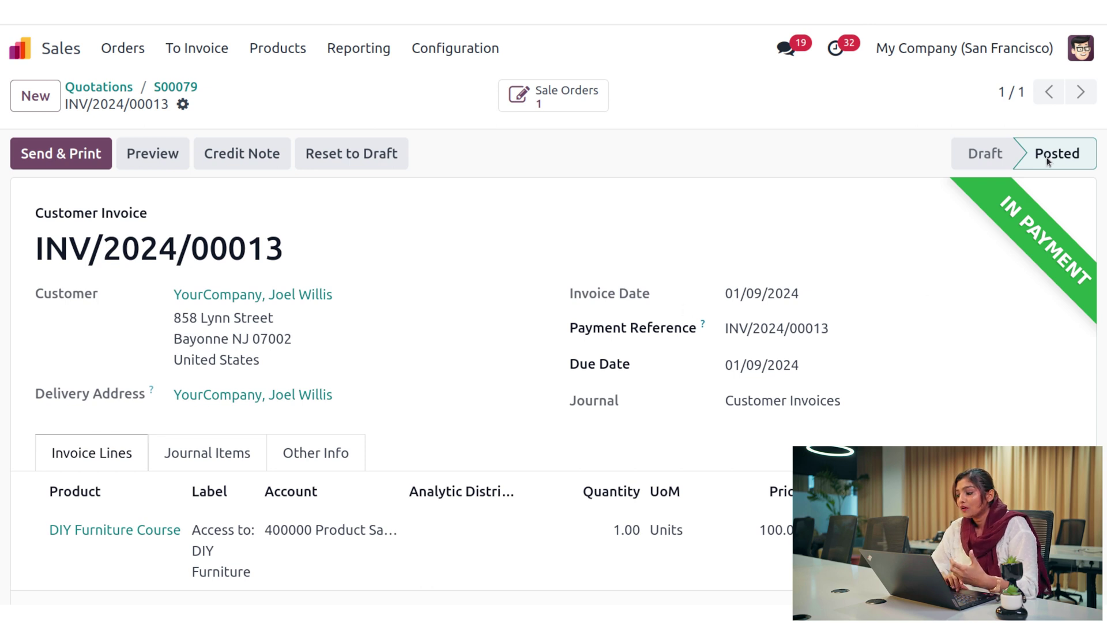
Log out of the backend and log in with the saved portal customer login
{"action": "left_click", "coordinate": [1074, 54]}
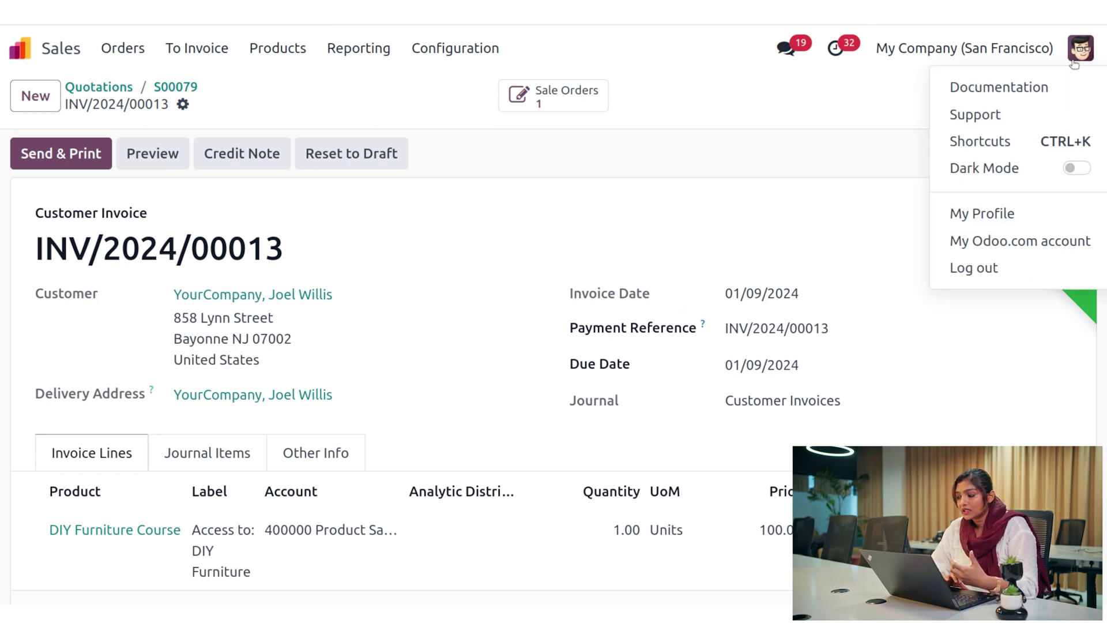
{"action": "left_click", "coordinate": [974, 268]}
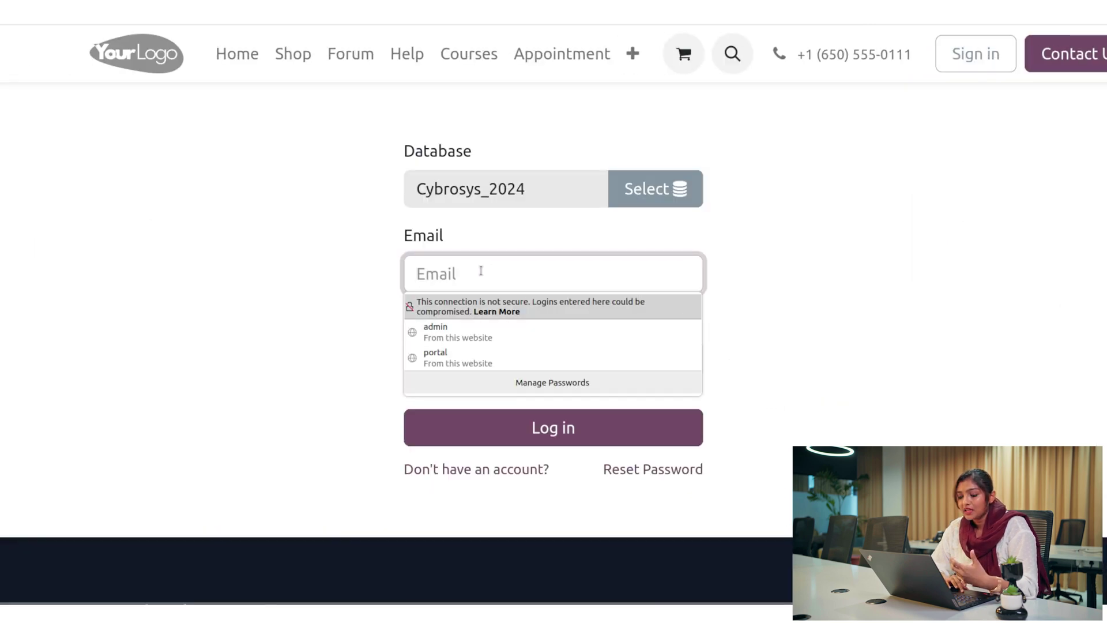
{"action": "type", "text": "port"}
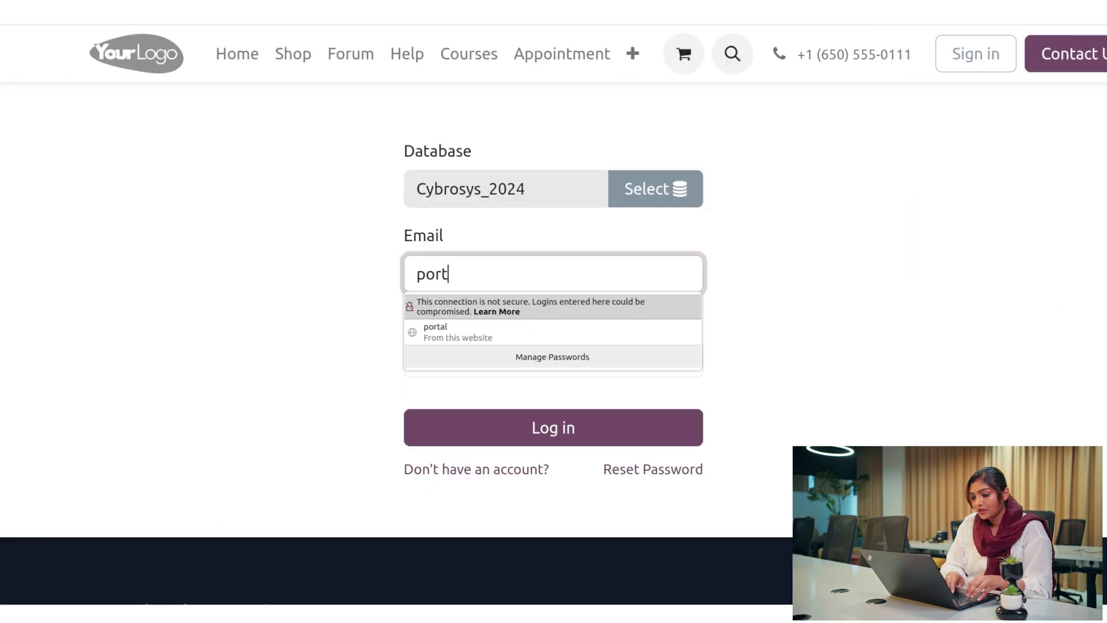
{"action": "type", "text": "al"}
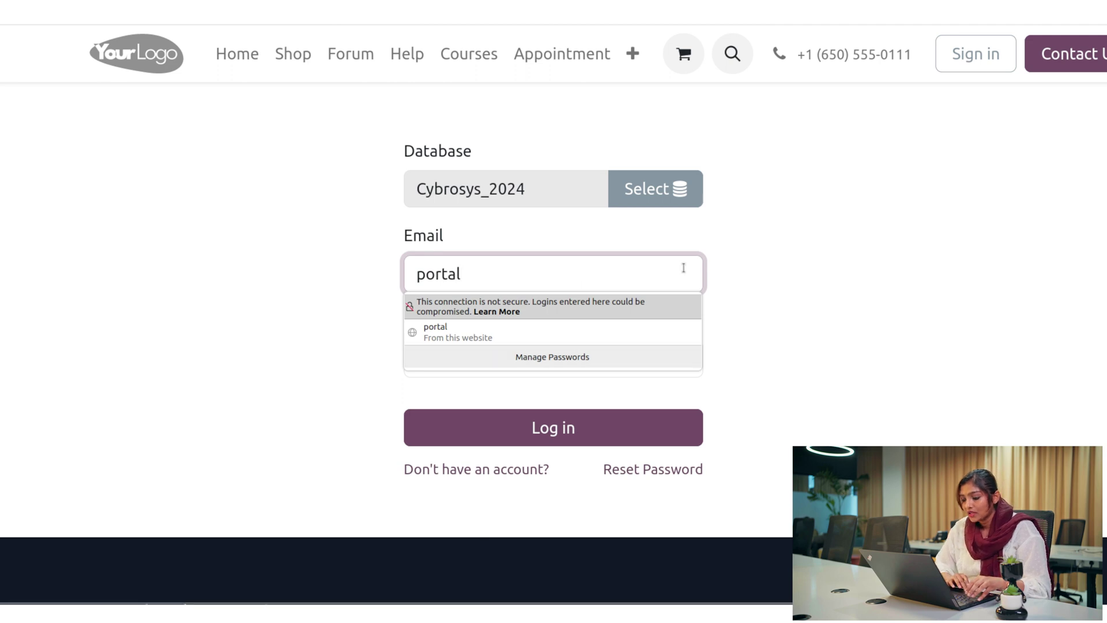
{"action": "left_click", "coordinate": [507, 328]}
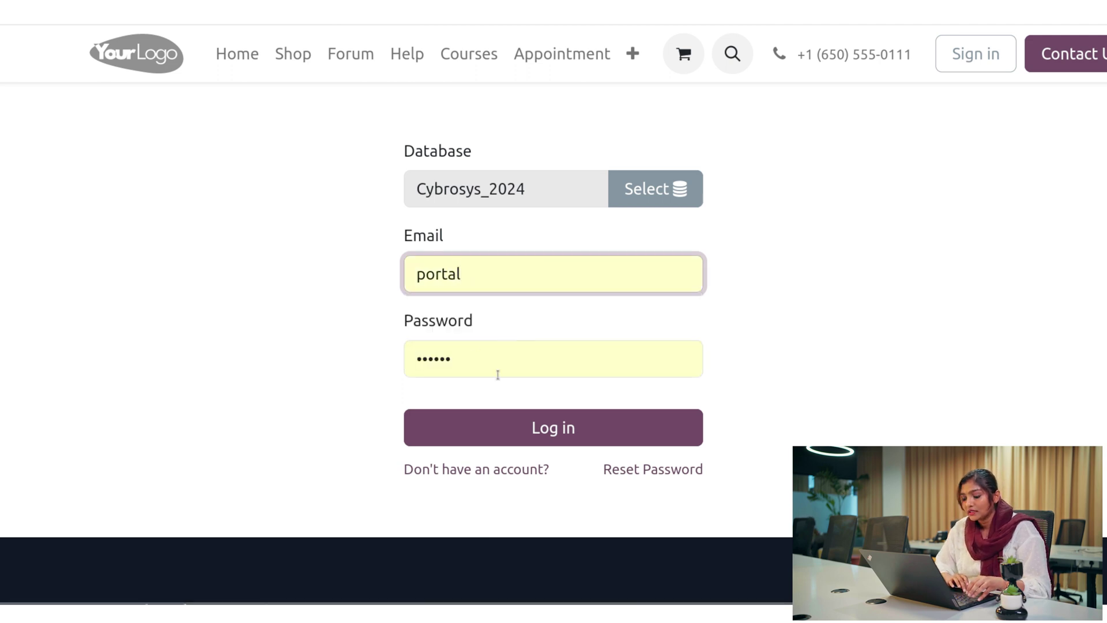
{"action": "left_click", "coordinate": [535, 434]}
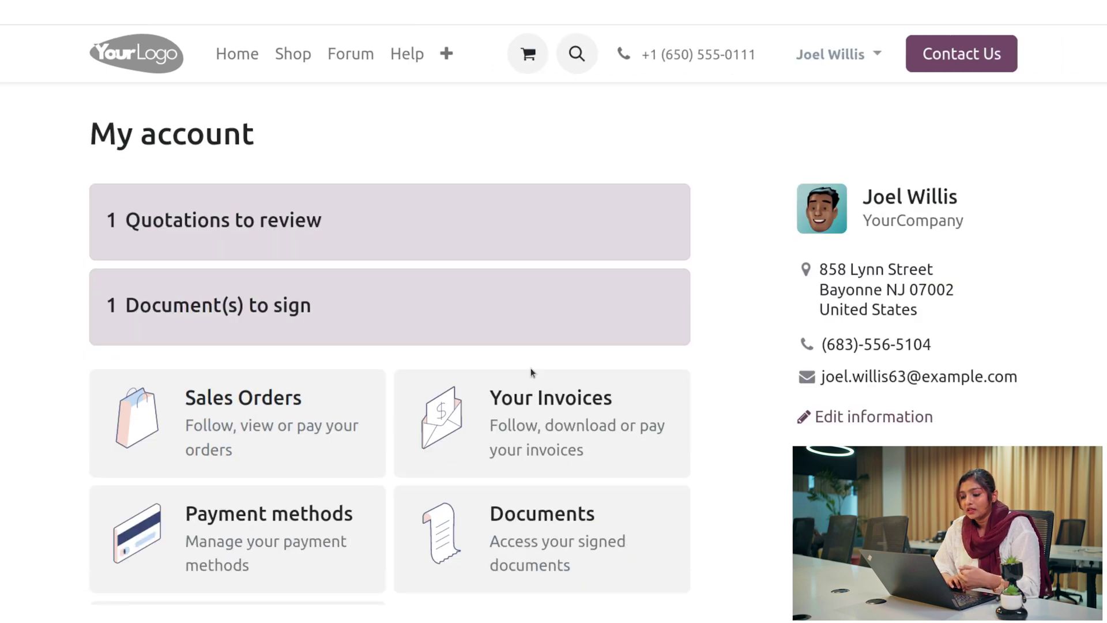
{"action": "scroll", "coordinate": [454, 357], "scroll_direction": "down", "scroll_amount": 5}
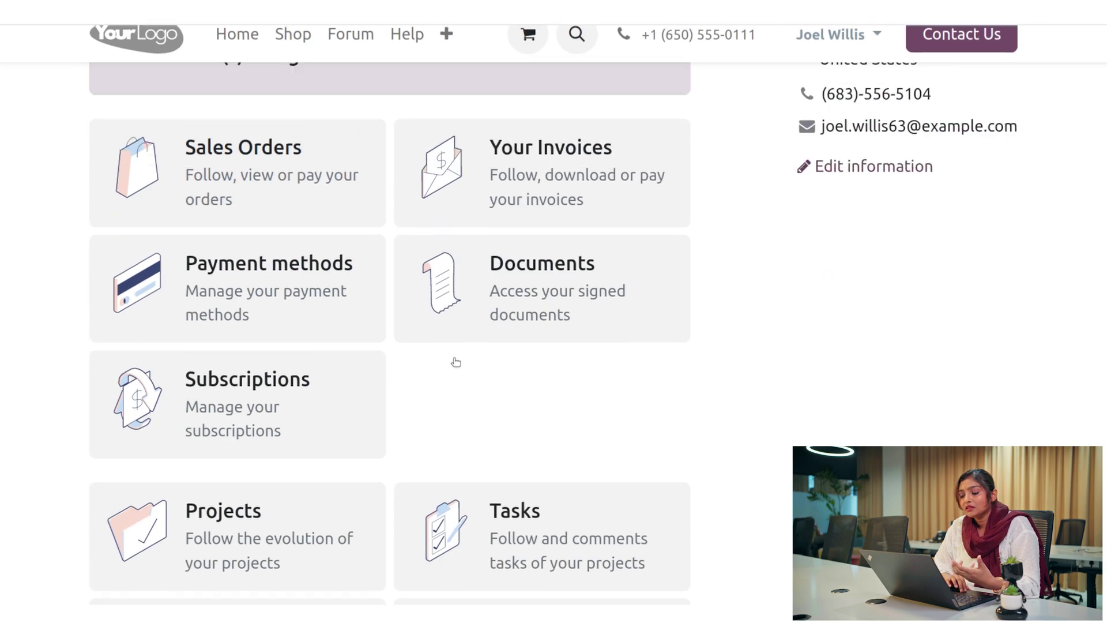
{"action": "scroll", "coordinate": [453, 357], "scroll_direction": "up", "scroll_amount": 3}
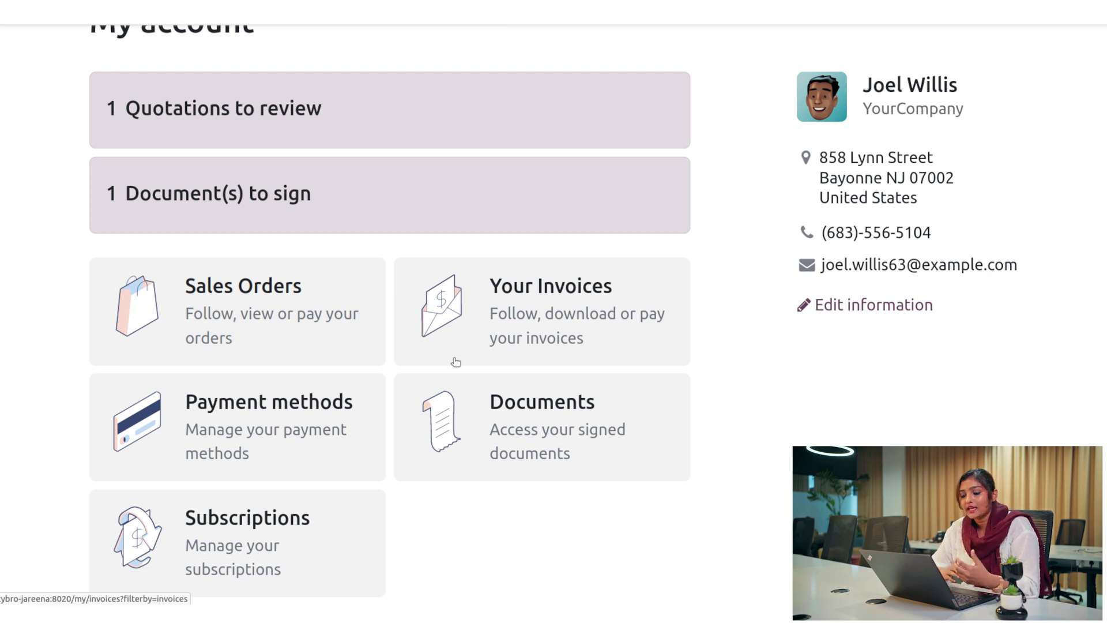
Open sales order S00079 from My account's Sales Orders to see its paid invoice
{"action": "left_click", "coordinate": [221, 281]}
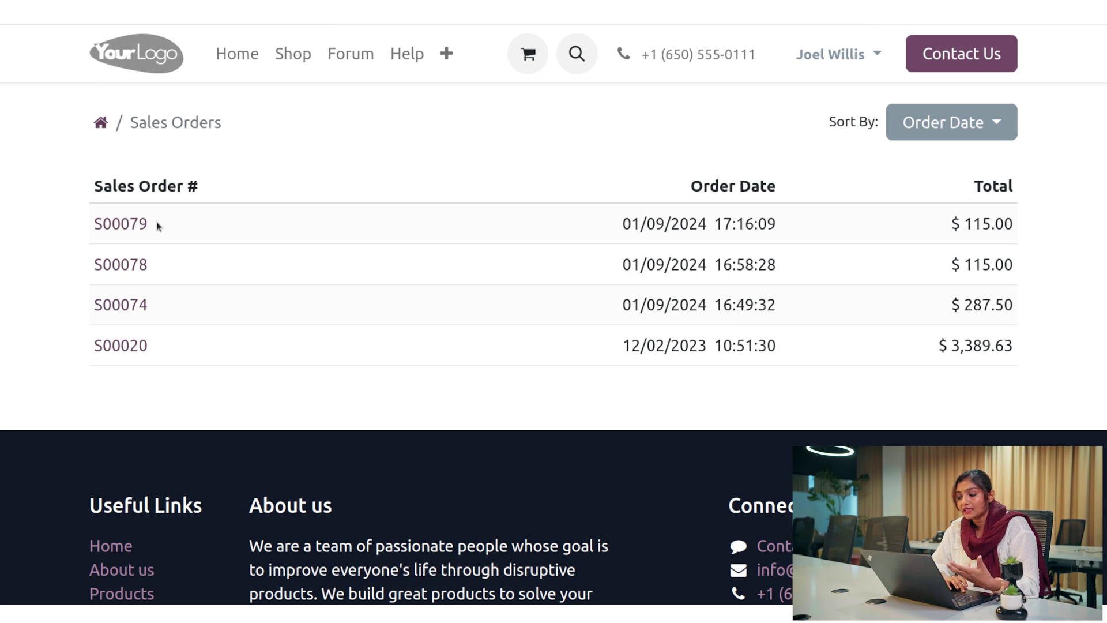
{"action": "left_click", "coordinate": [128, 227]}
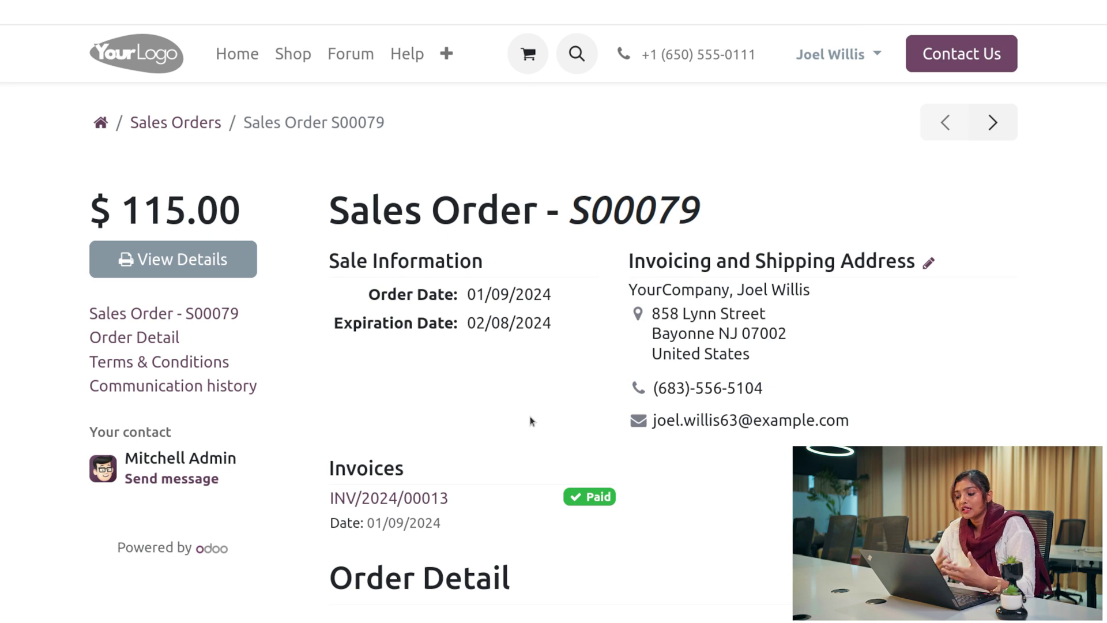
{"action": "scroll", "coordinate": [808, 377], "scroll_direction": "down", "scroll_amount": 5}
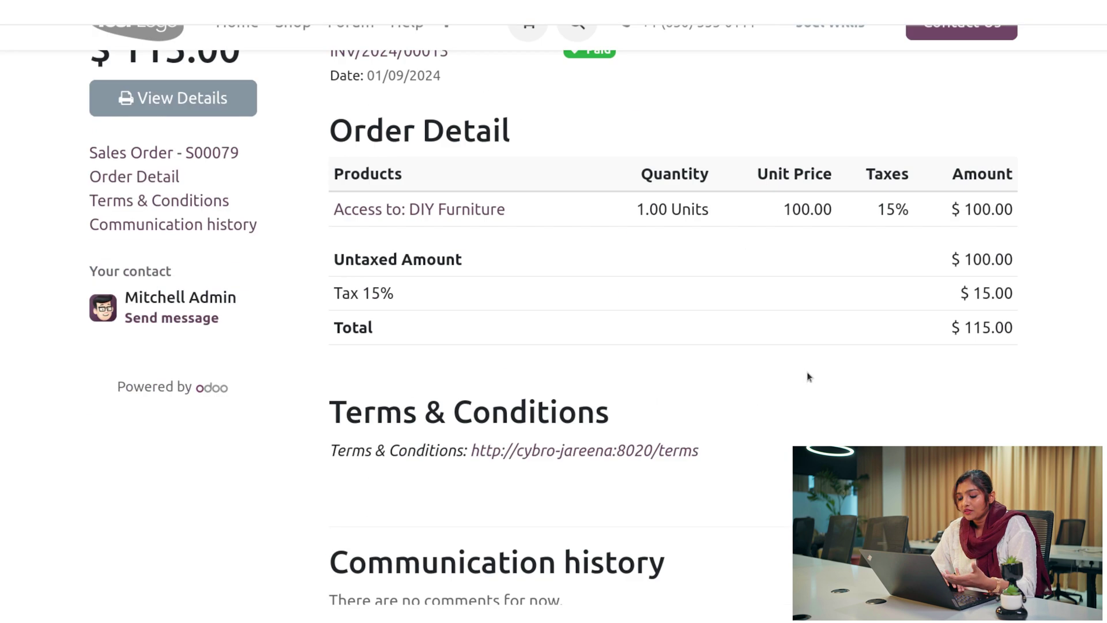
{"action": "scroll", "coordinate": [808, 377], "scroll_direction": "down", "scroll_amount": 2}
{"action": "scroll", "coordinate": [809, 378], "scroll_direction": "up", "scroll_amount": 3}
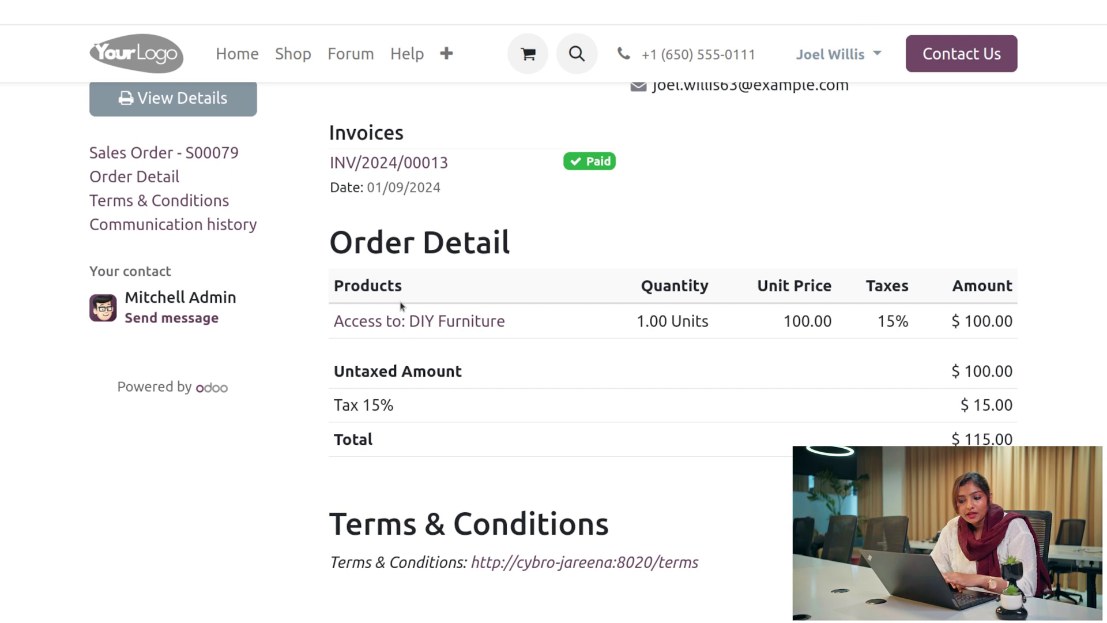
{"action": "scroll", "coordinate": [404, 306], "scroll_direction": "up", "scroll_amount": 5}
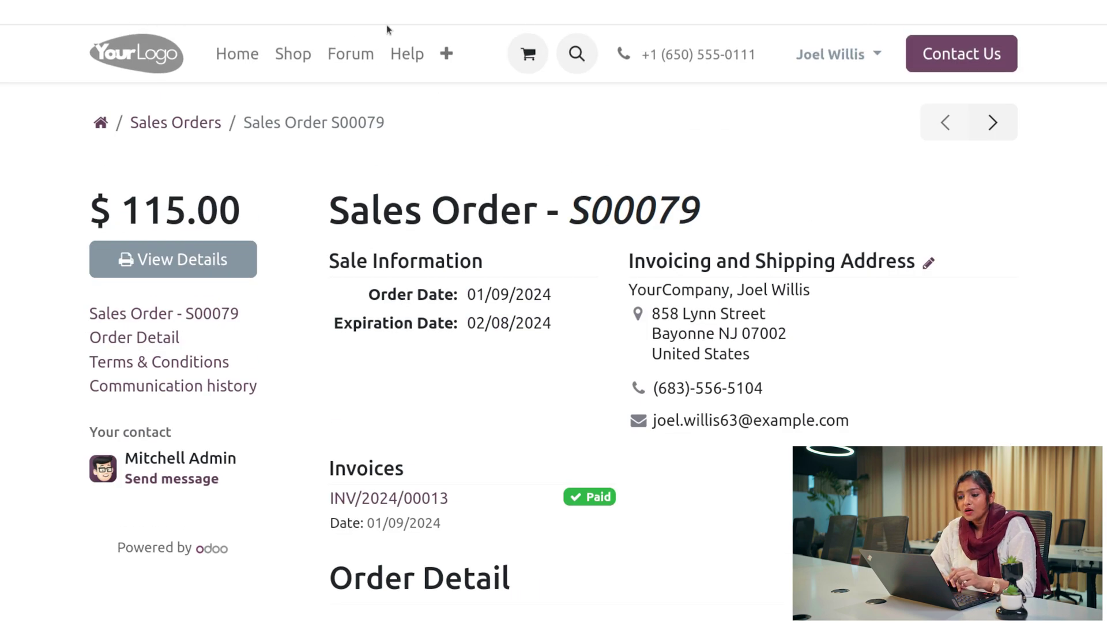
{"action": "left_click", "coordinate": [447, 54]}
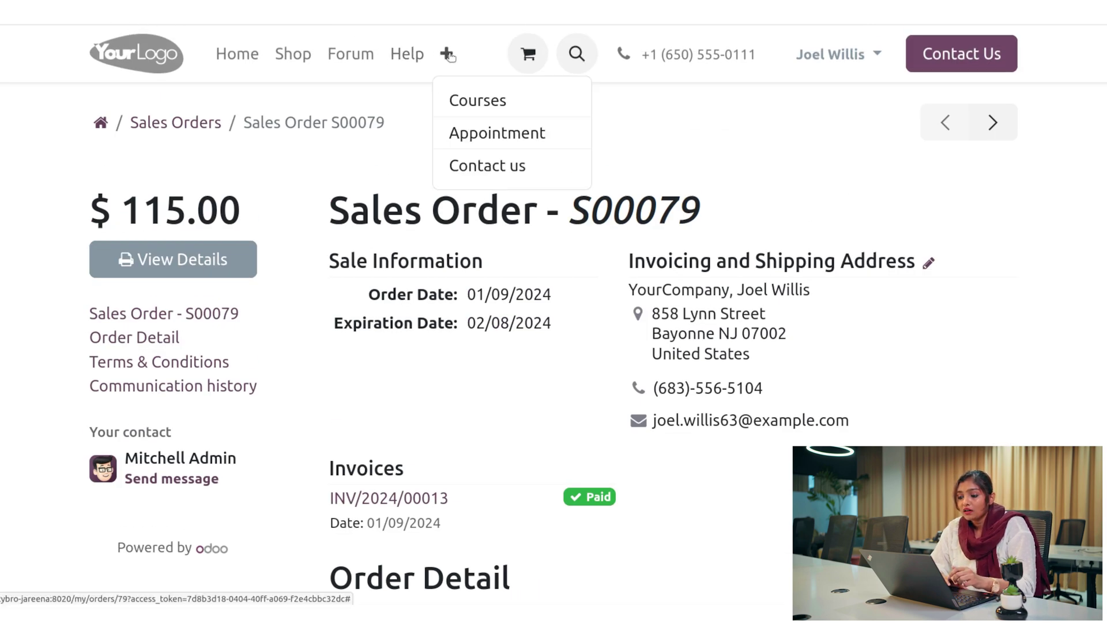
Open the Courses page to find DIY Furniture listed under My courses
{"action": "left_click", "coordinate": [477, 100]}
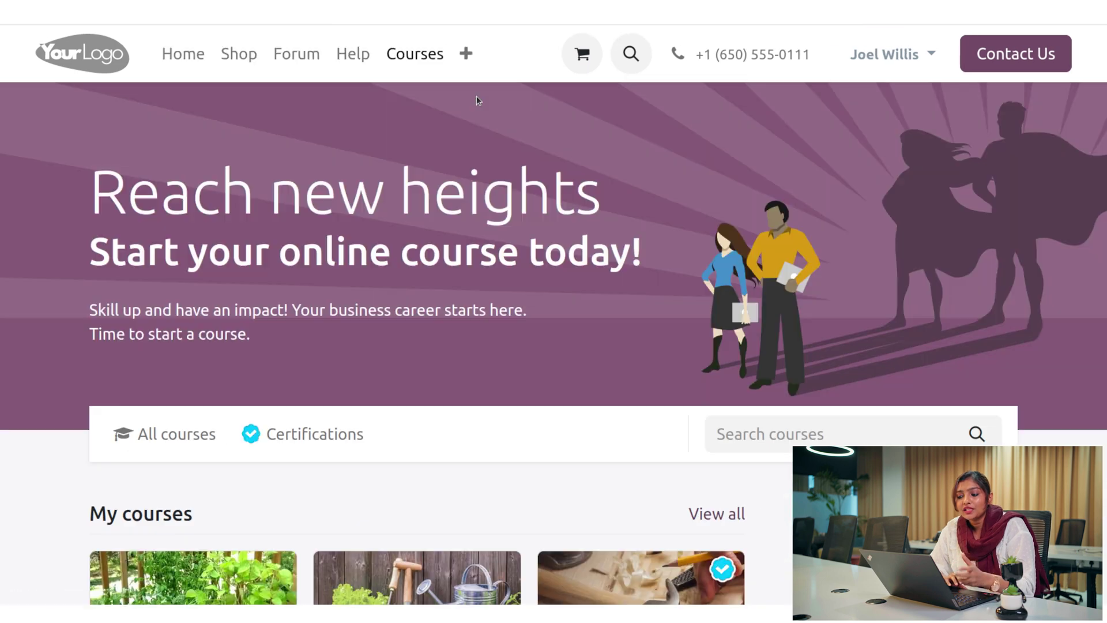
{"action": "scroll", "coordinate": [406, 348], "scroll_direction": "down", "scroll_amount": 4}
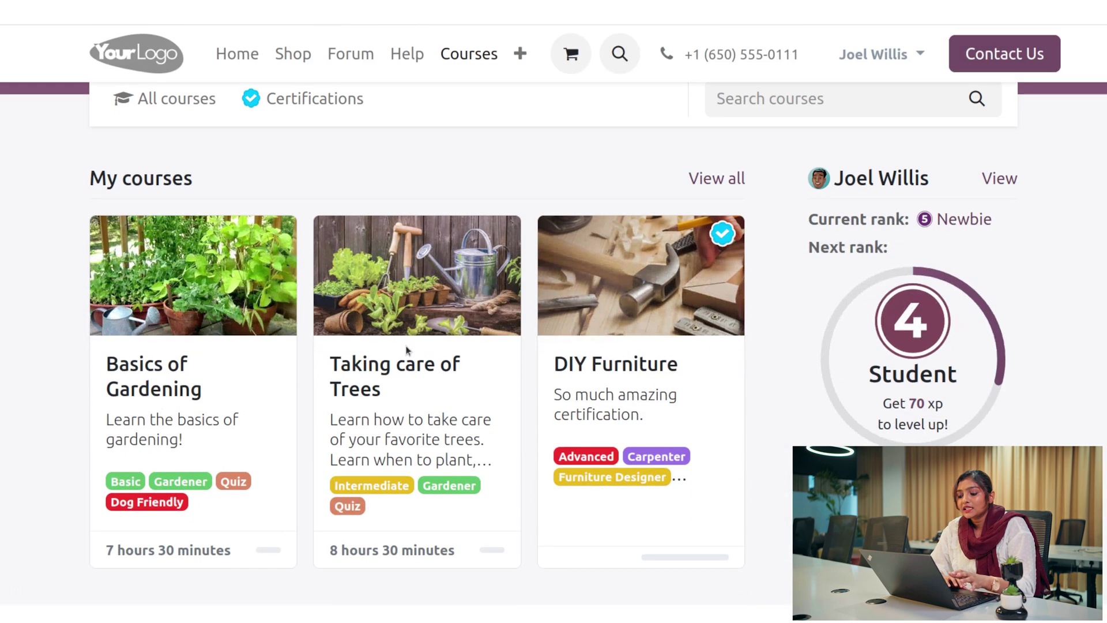